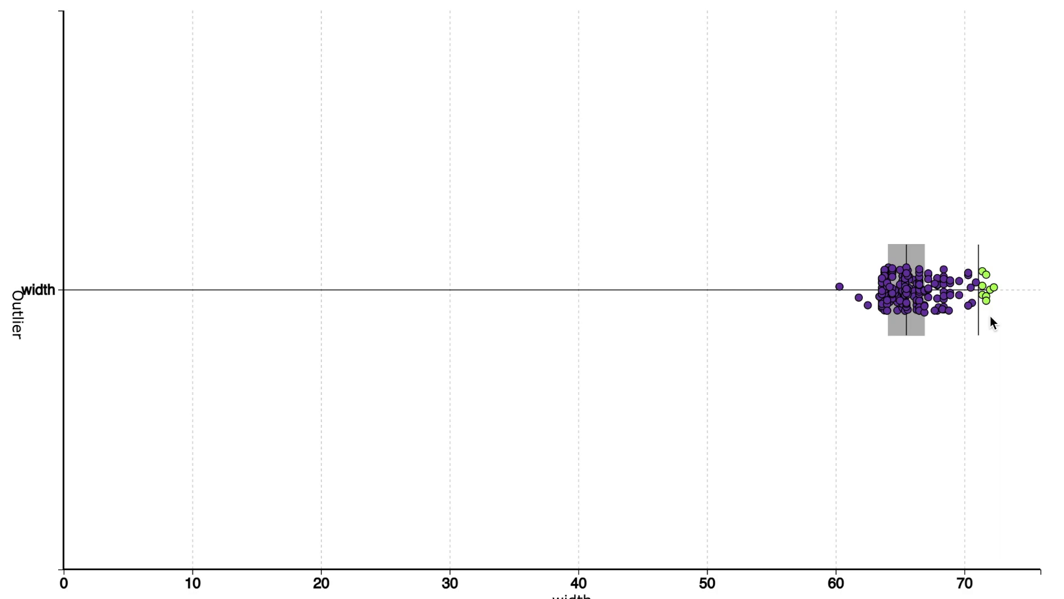
Display a green outlier's value of 71 on the width outlier plot.
mouse_move(987, 301)
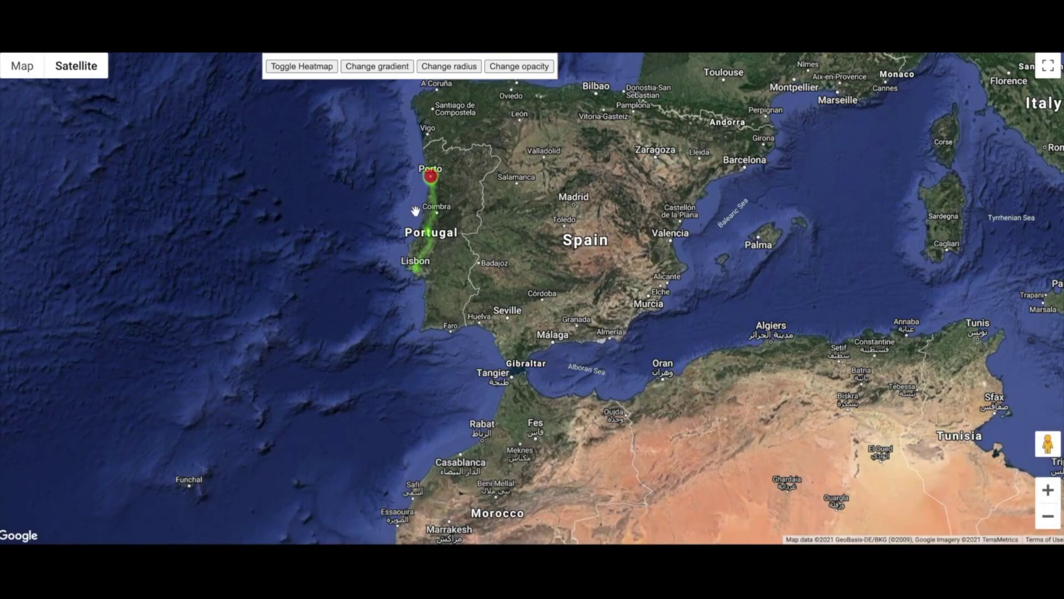
Zoom the satellite taxi heatmap from Iberia down to the isolated heat spot at Quebrantões.
scroll(432, 174, up, 2)
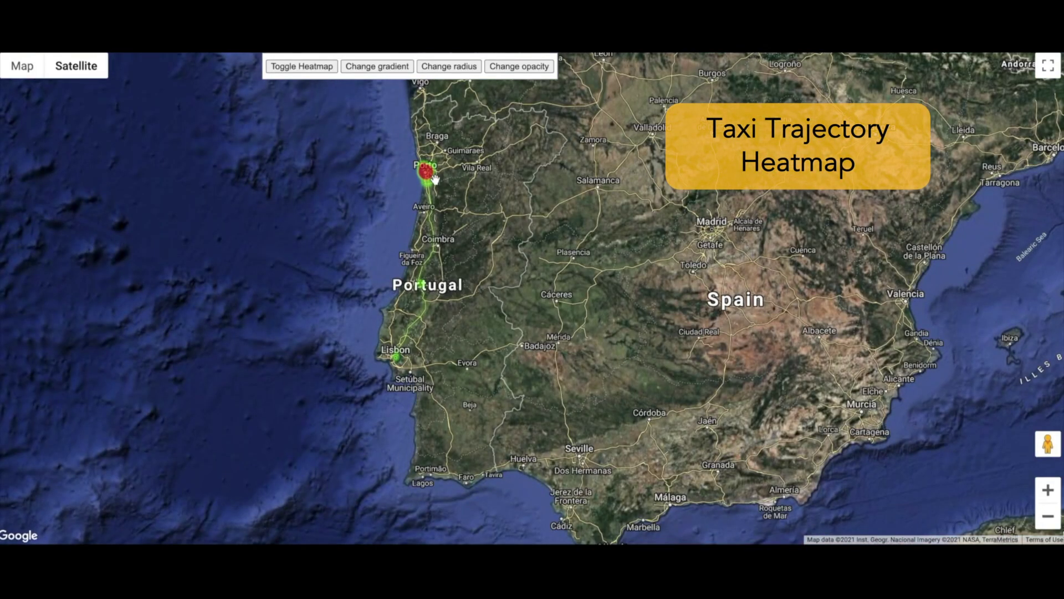
scroll(435, 179, up, 2)
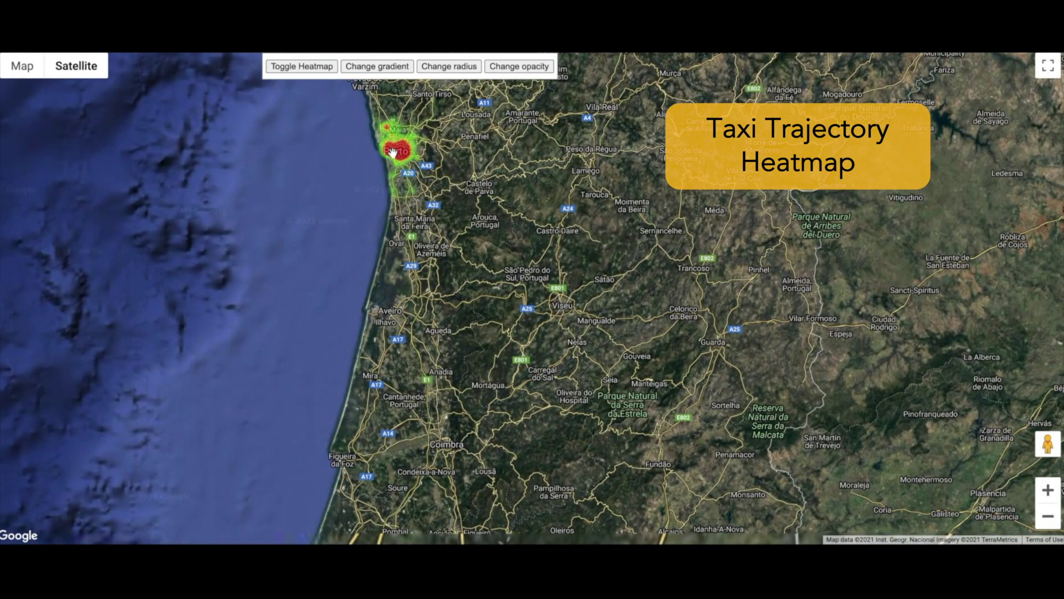
scroll(389, 154, up, 4)
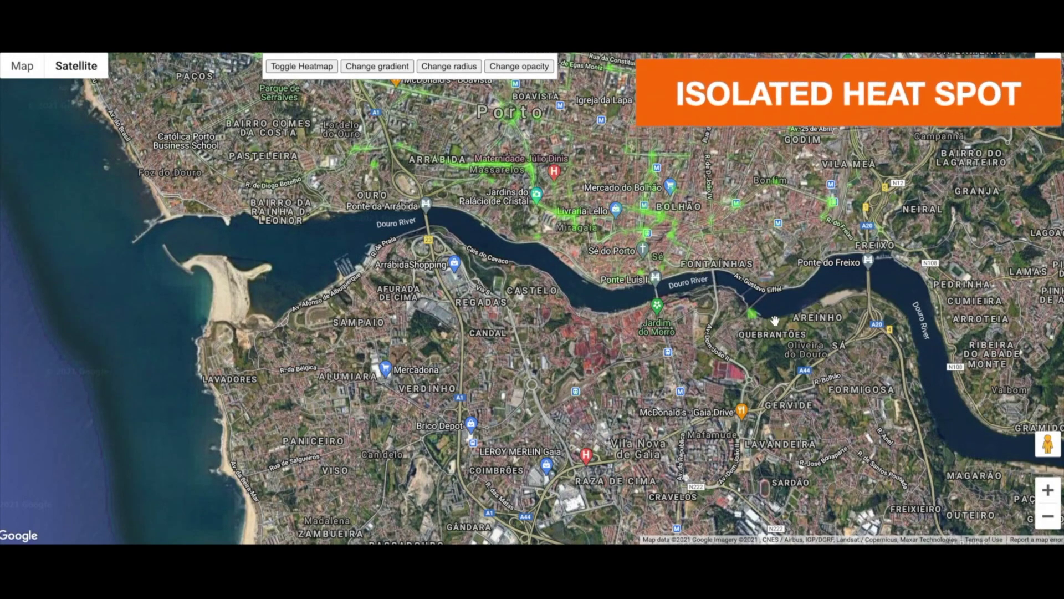
scroll(773, 320, up, 1)
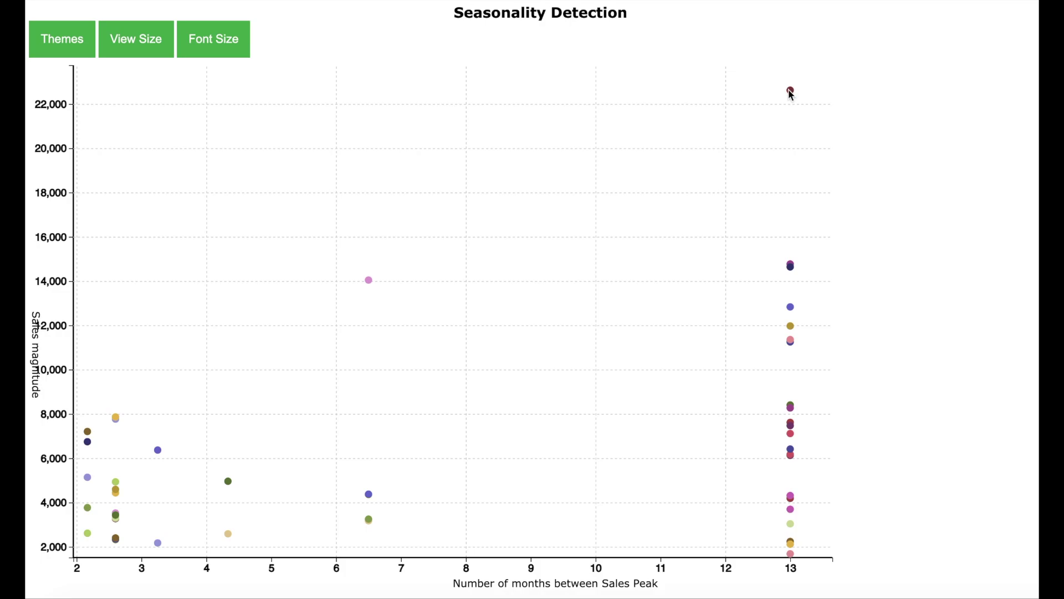
Read product labels on the seasonality points, then bring up the daily number-of-calls chart.
mouse_move(790, 89)
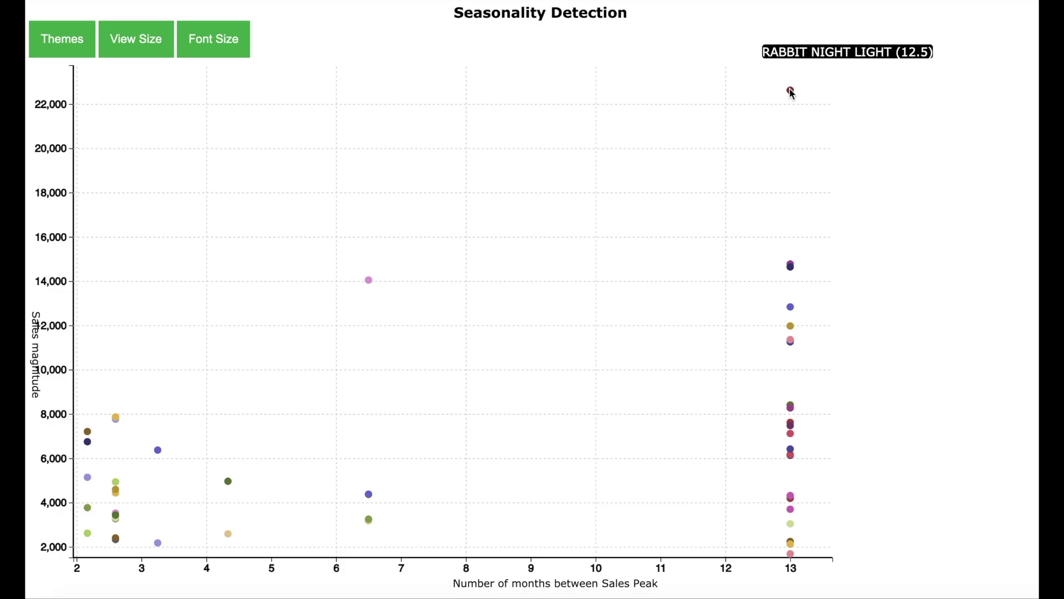
mouse_move(370, 280)
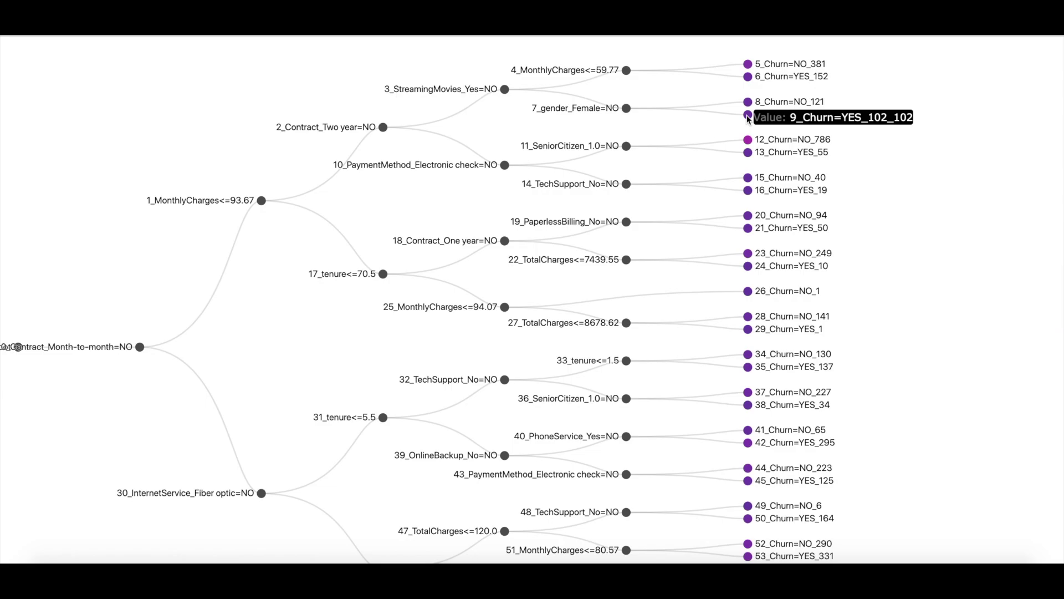
Trace the first customer's prediction path through the tree to leaf 24_Churn=YES_10.
scroll(748, 118, up, 5)
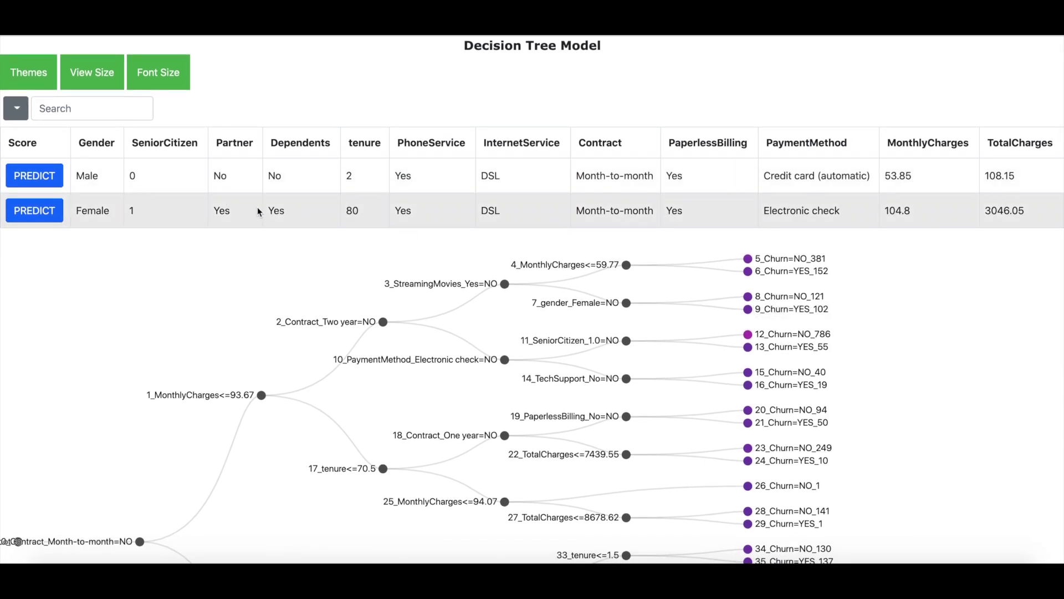
click(55, 178)
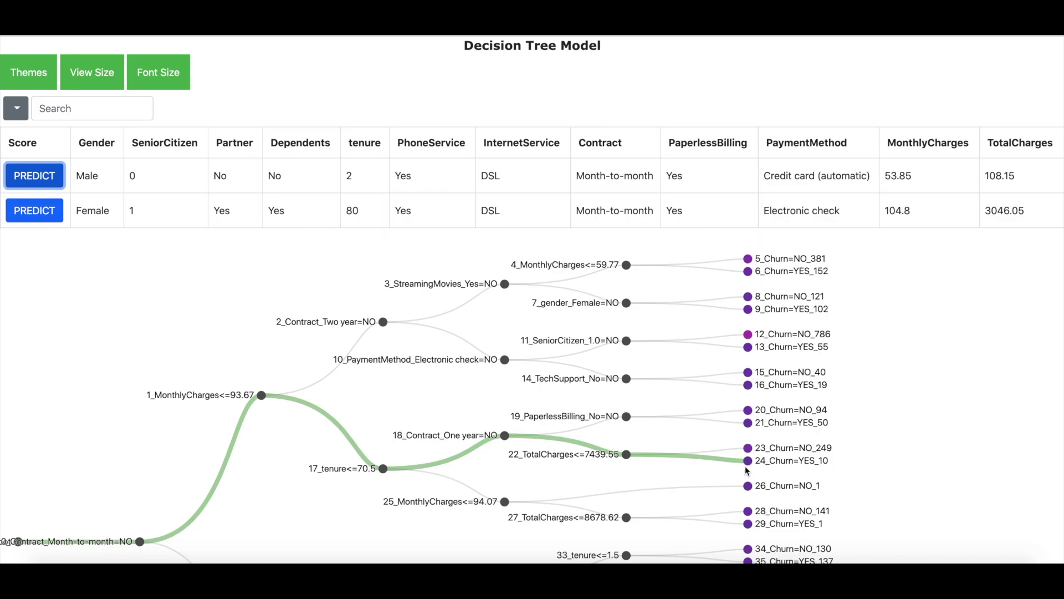
mouse_move(749, 464)
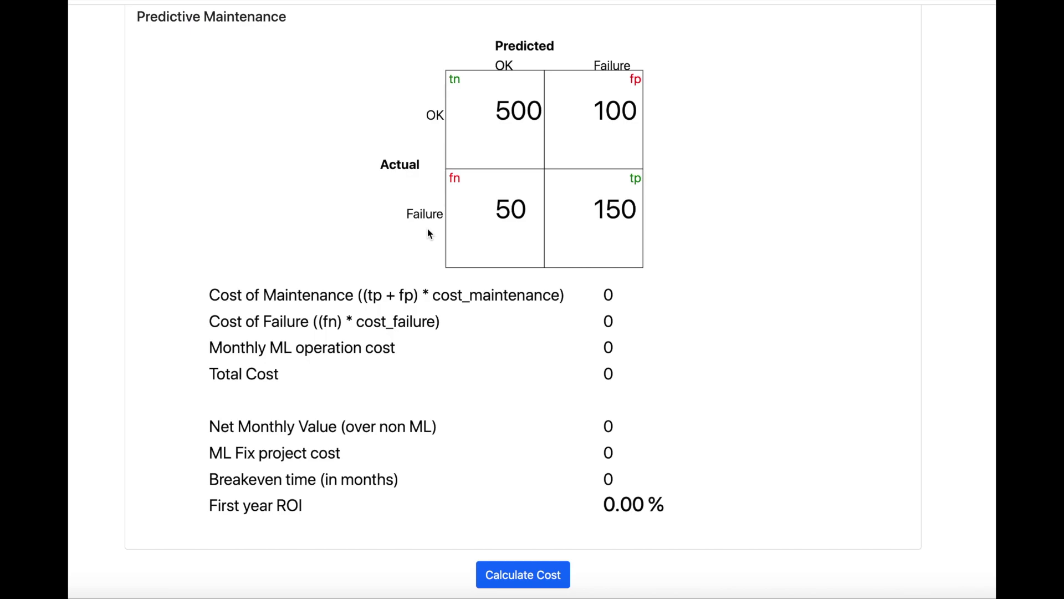
Calculate maintenance costs: total 500000, breakeven about 3.33 months, first-year ROI 360.00 %.
click(523, 581)
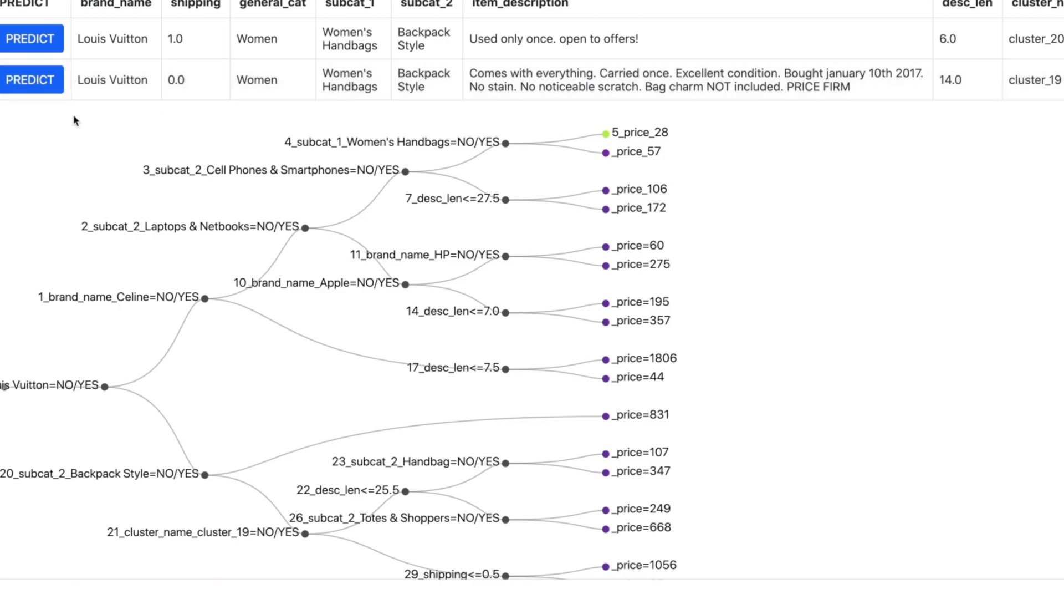
Highlight the second Louis Vuitton listing's prediction path, ending at _price=1056.
click(42, 87)
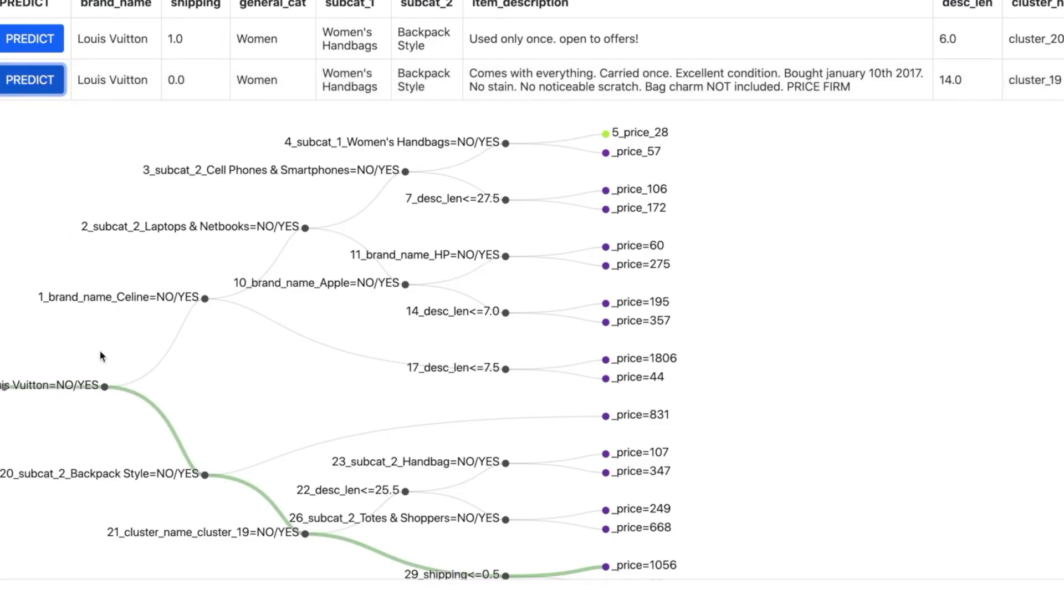
mouse_move(105, 388)
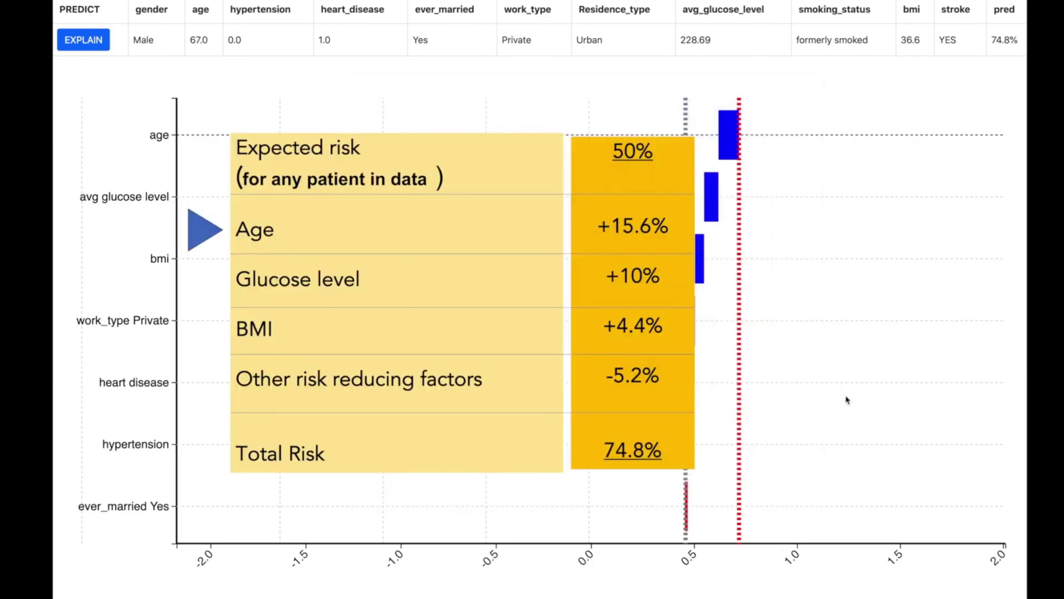
mouse_move(734, 153)
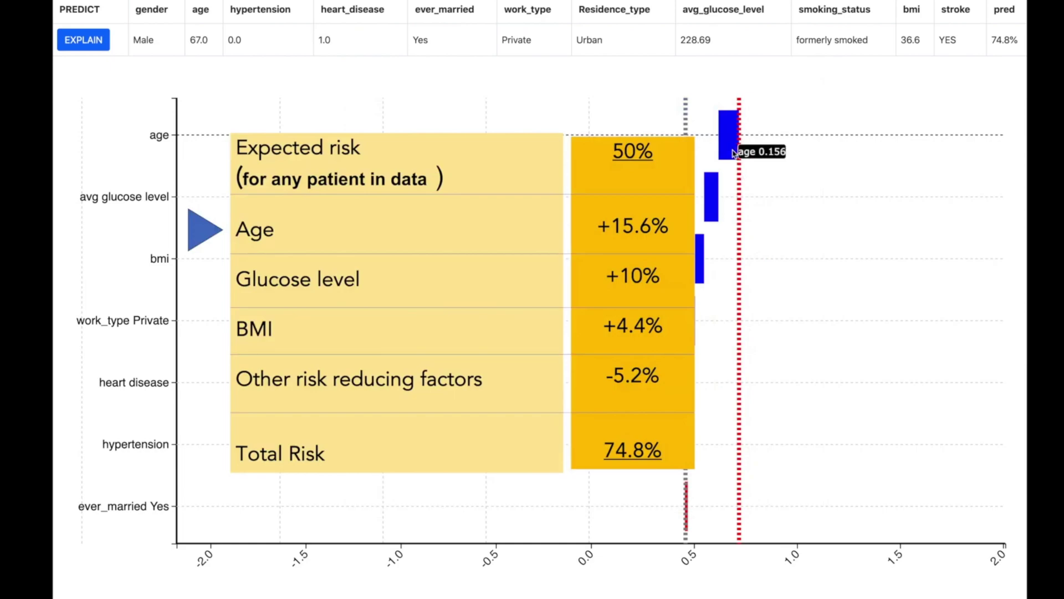
mouse_move(713, 211)
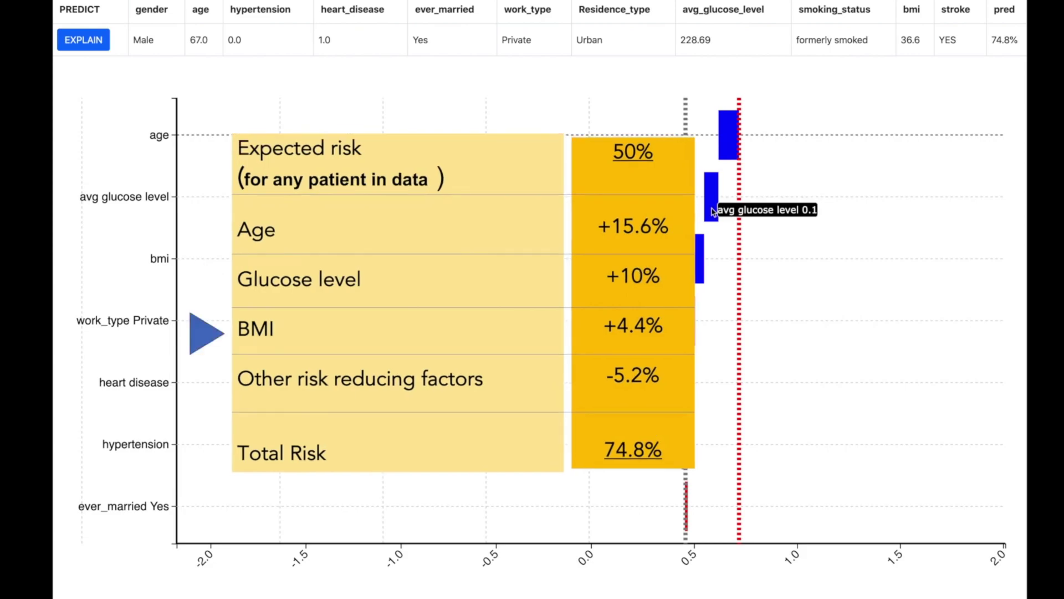
mouse_move(701, 261)
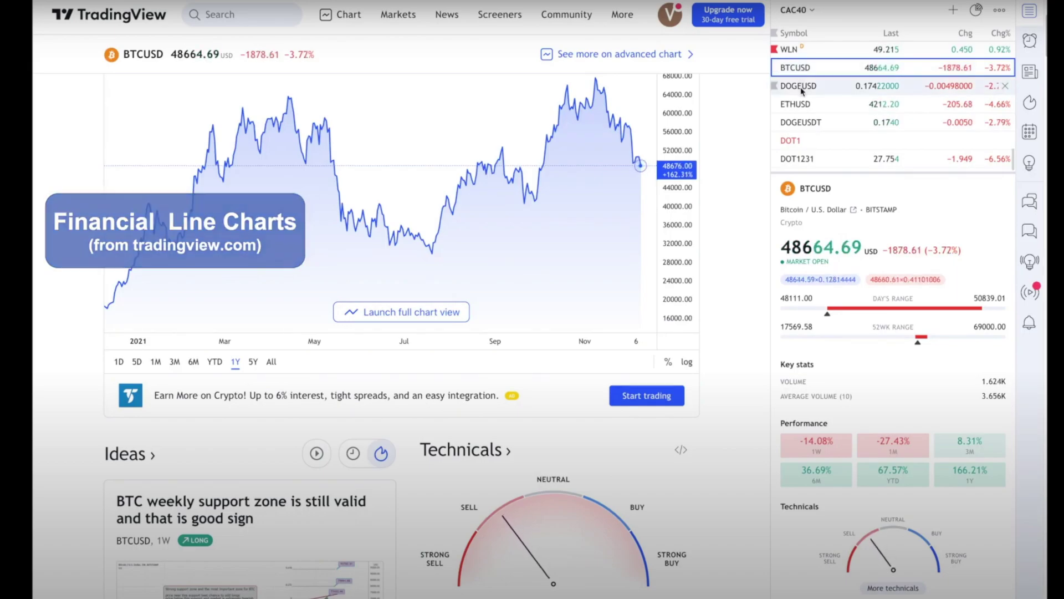
Switch the TradingView main chart to DOGEUSD, then to ETHUSD.
click(801, 89)
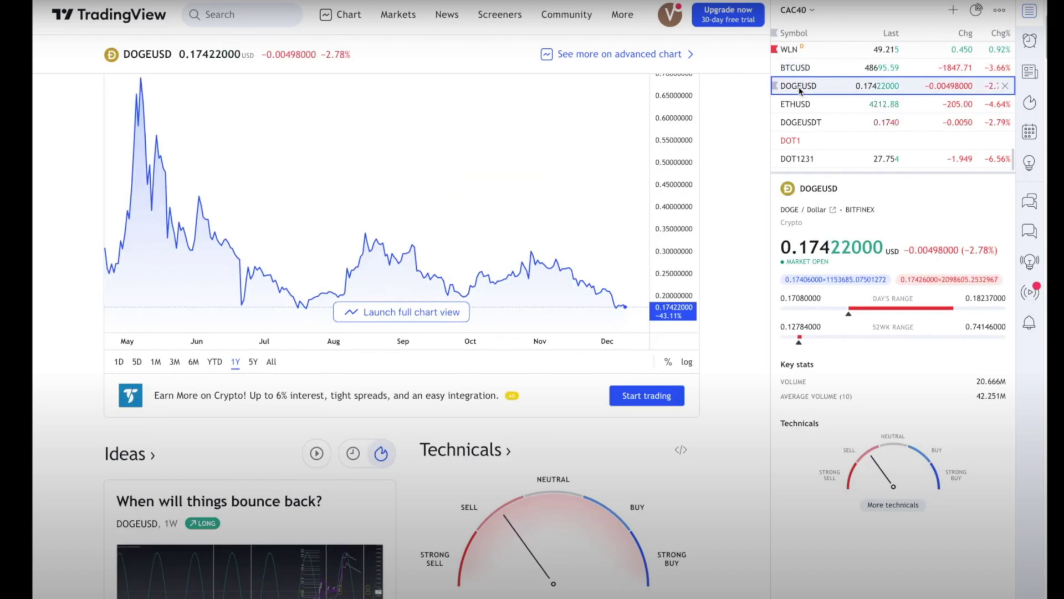
click(796, 105)
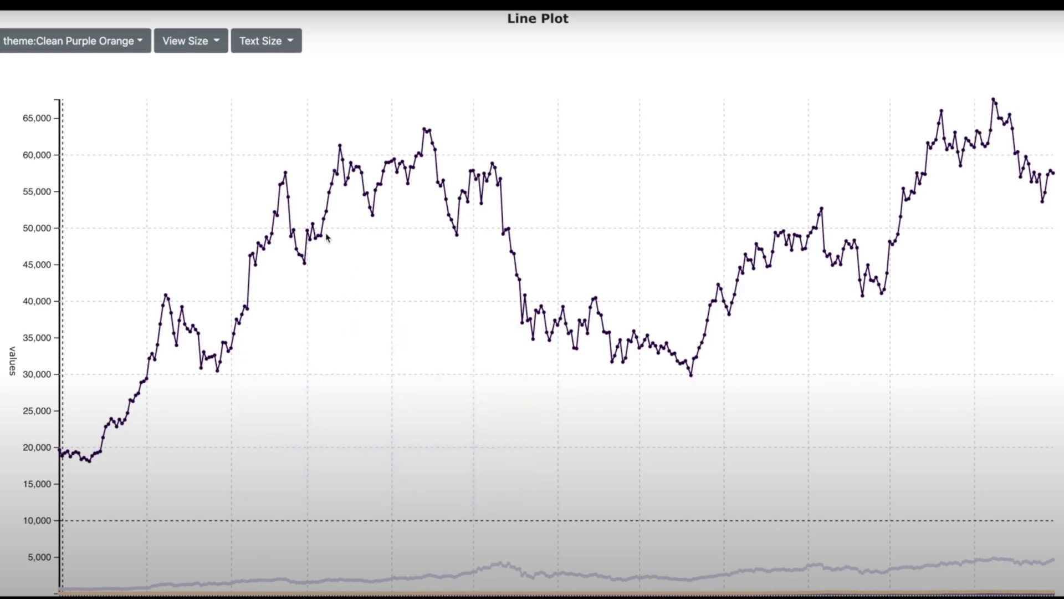
Identify the BTC-USD and ETH-USD lines on the non-scaled line plot.
mouse_move(321, 237)
mouse_move(396, 580)
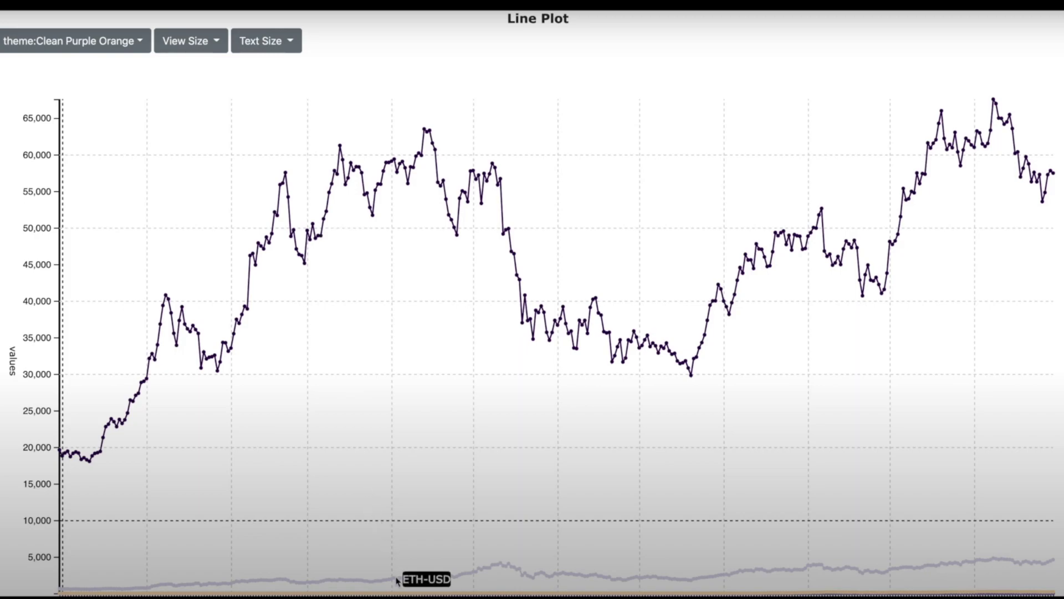